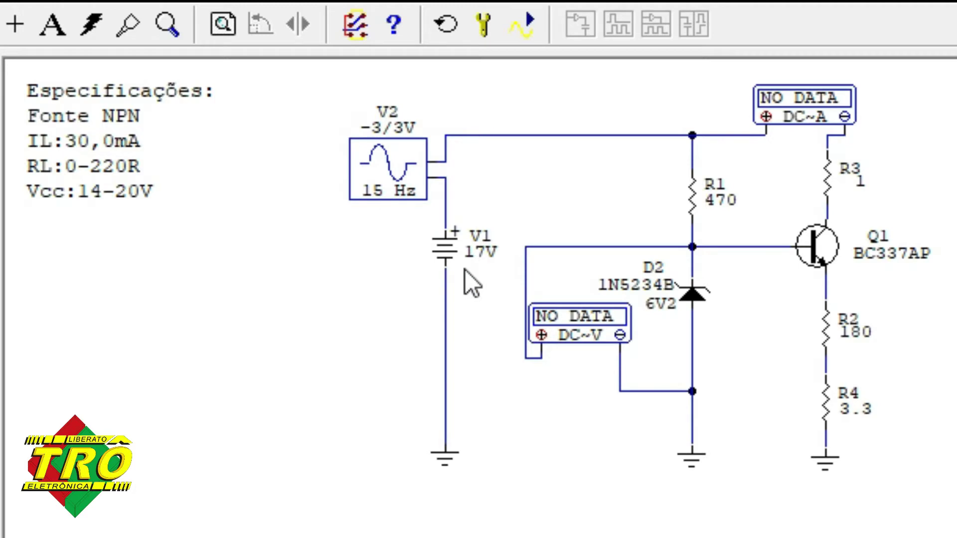
- Run the simulation and plot the supply voltage on V2's output wire together with the ground reference
left_click(521, 24)
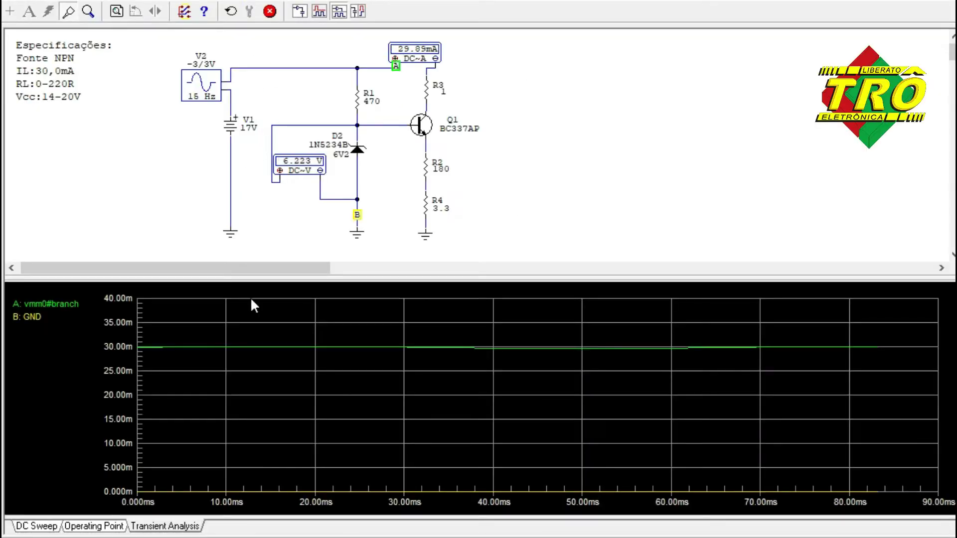
left_click(243, 69)
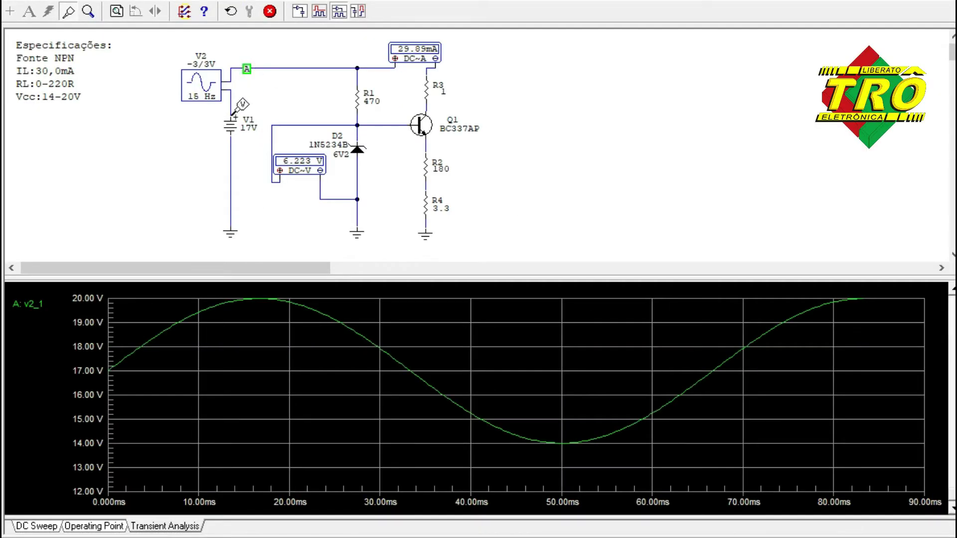
left_click(233, 168)
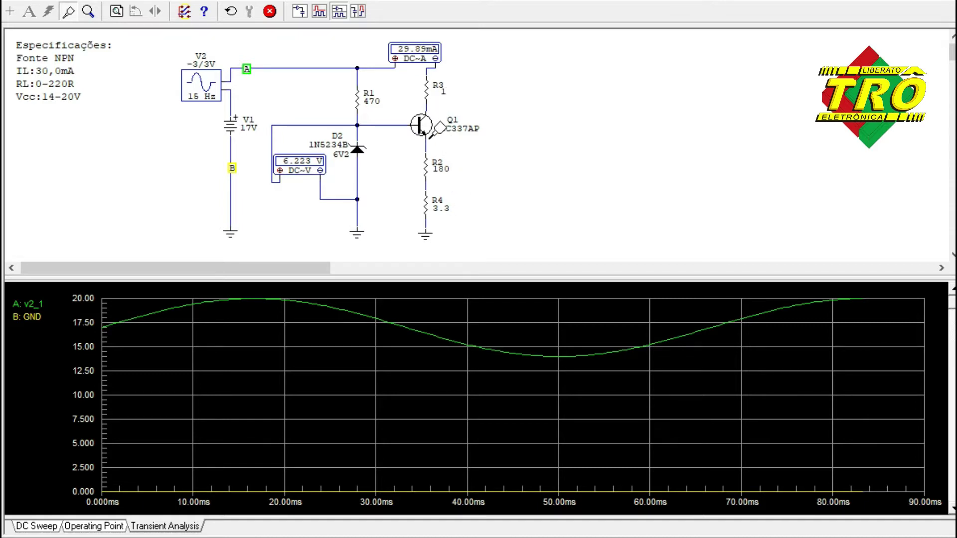
left_click(270, 11)
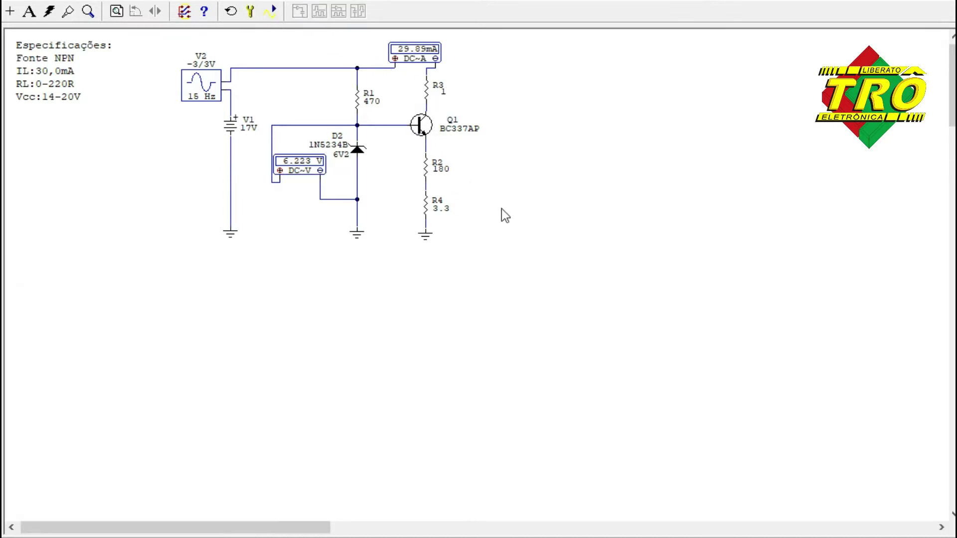
- Set the value of resistor R4 to 2.2
double_click(447, 208)
type("2")
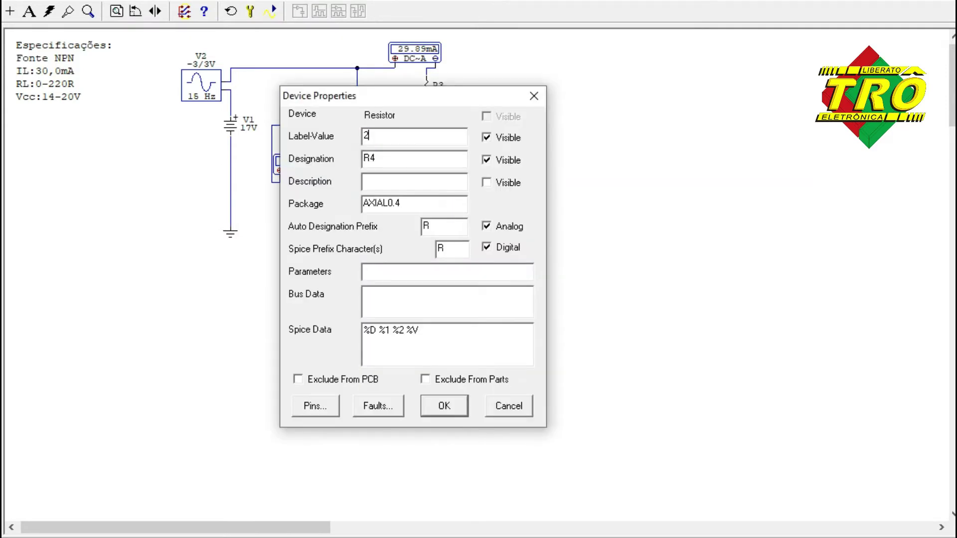
type(".2")
key("Return")
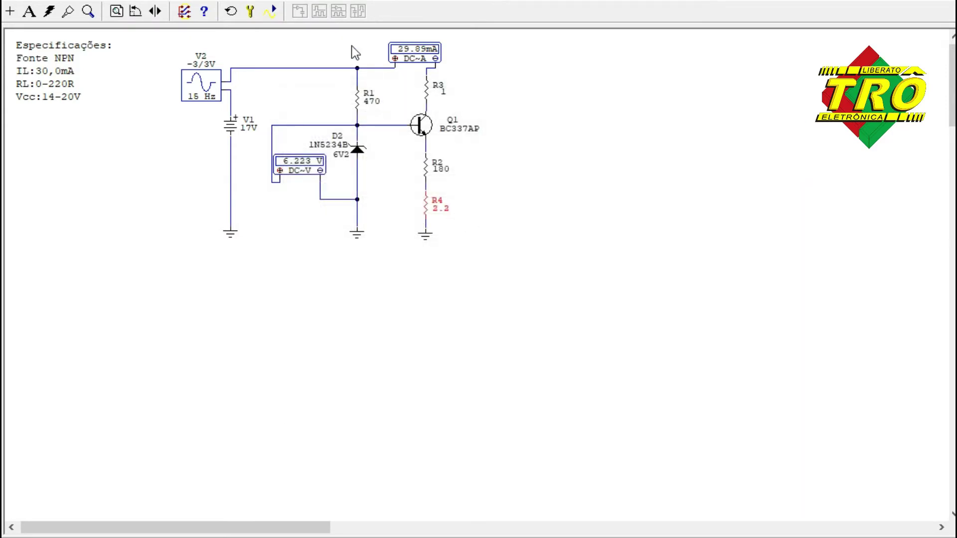
- Rerun the simulation and plot the ammeter current together with the ground line as reference
left_click(270, 11)
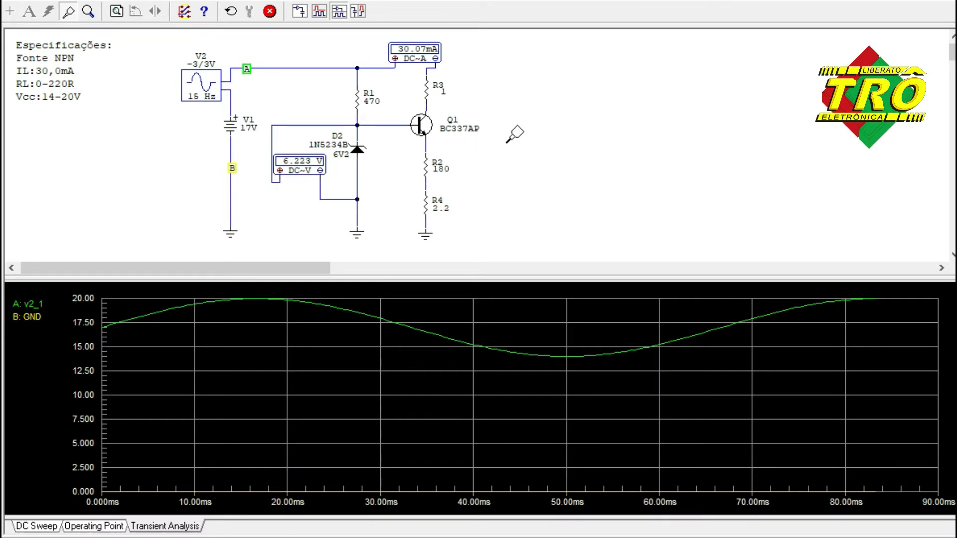
left_click(396, 66)
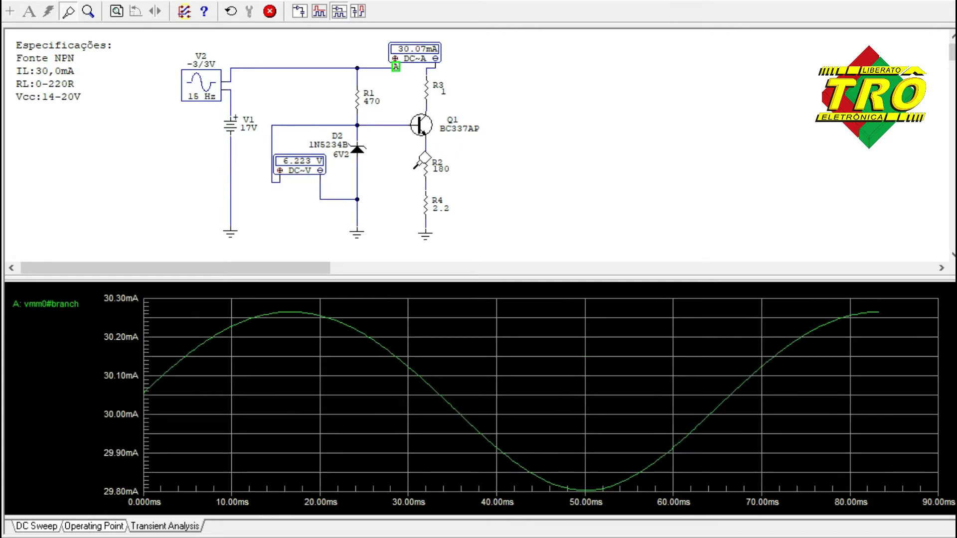
left_click(357, 214)
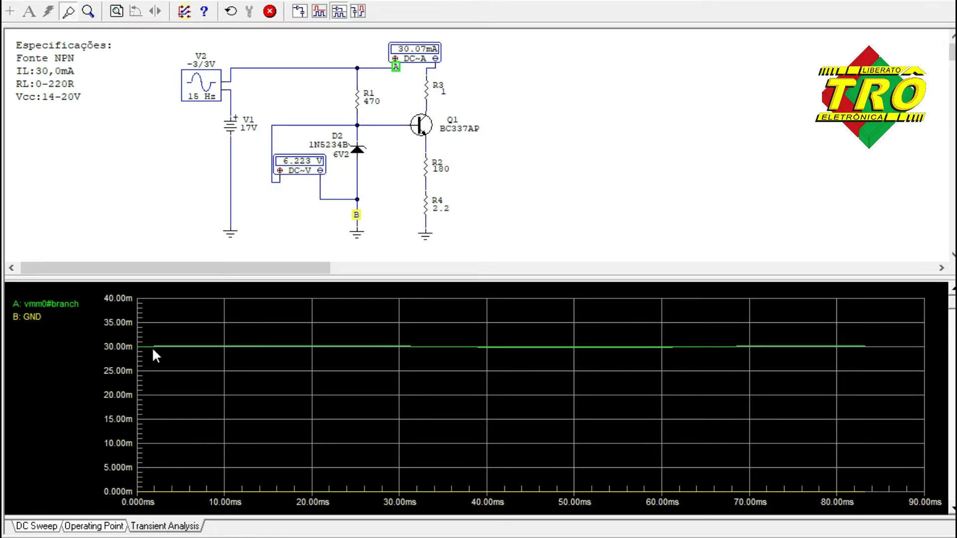
- Remove the ground trace from the current plot, and plot the voltage at Q1's base before stopping the simulation
left_click(34, 317)
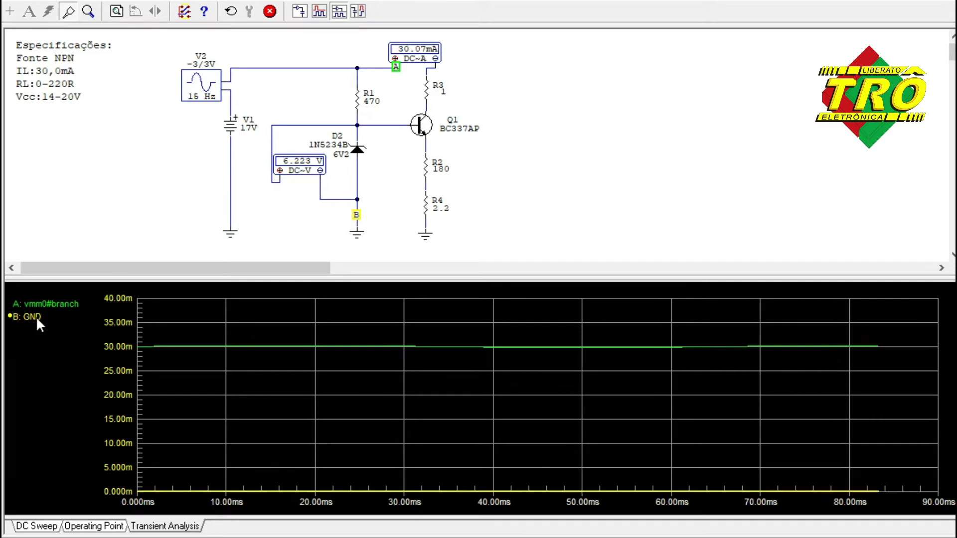
right_click(36, 316)
left_click(90, 363)
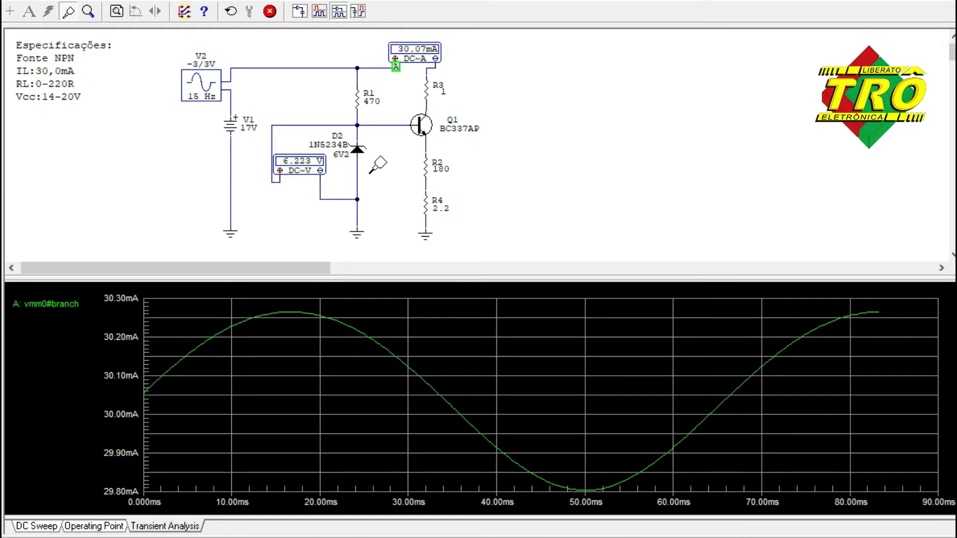
left_click(378, 125)
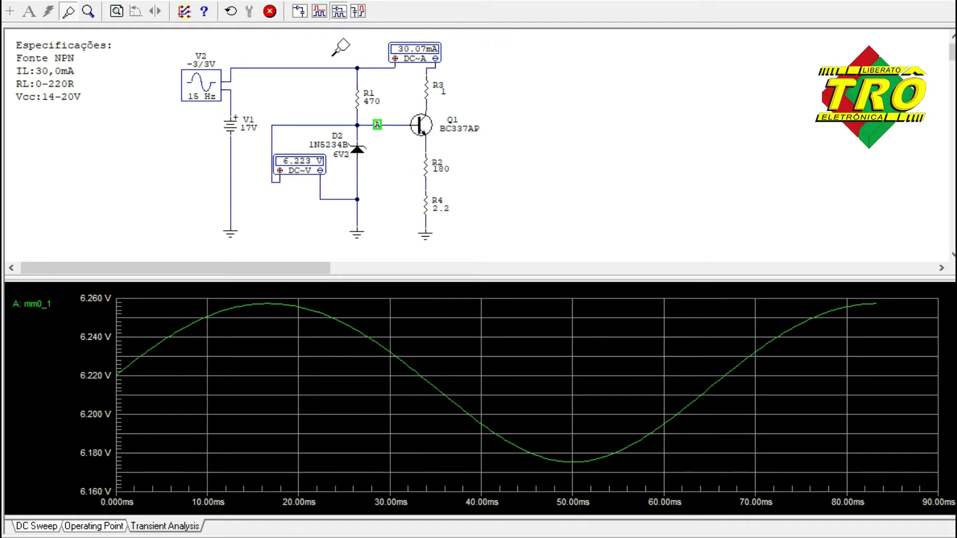
left_click(269, 10)
- Set load resistor R3 to 220 and plot Q1's base voltage from a new simulation
double_click(443, 93)
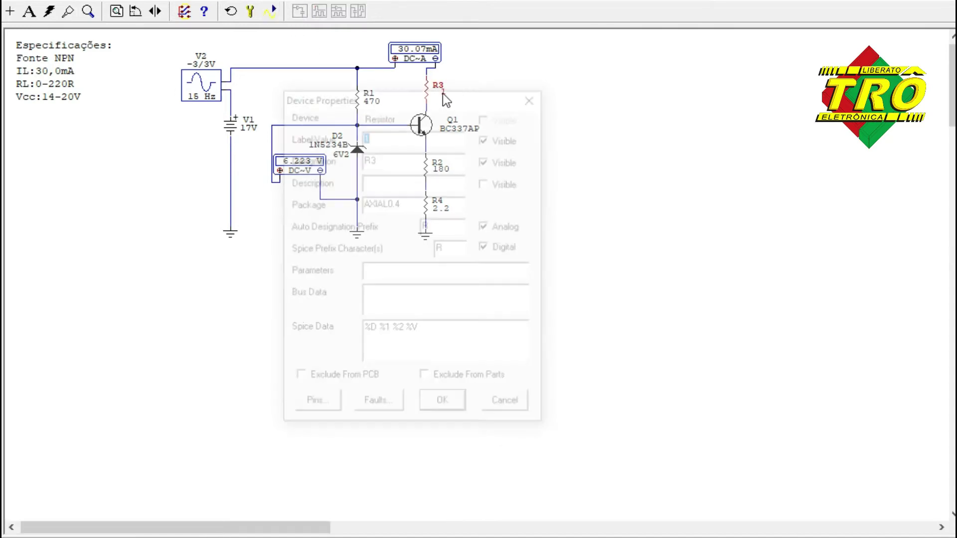
type("220")
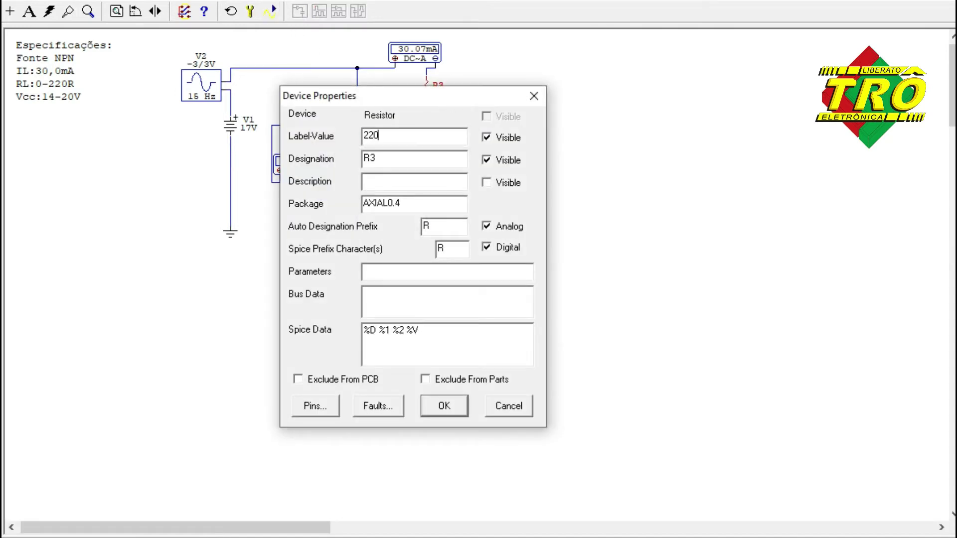
key("Return")
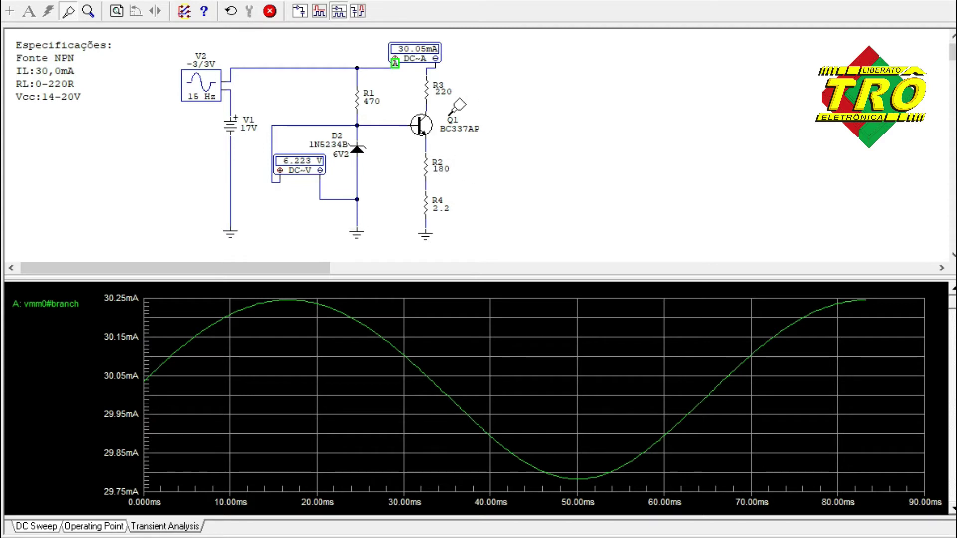
left_click(374, 124)
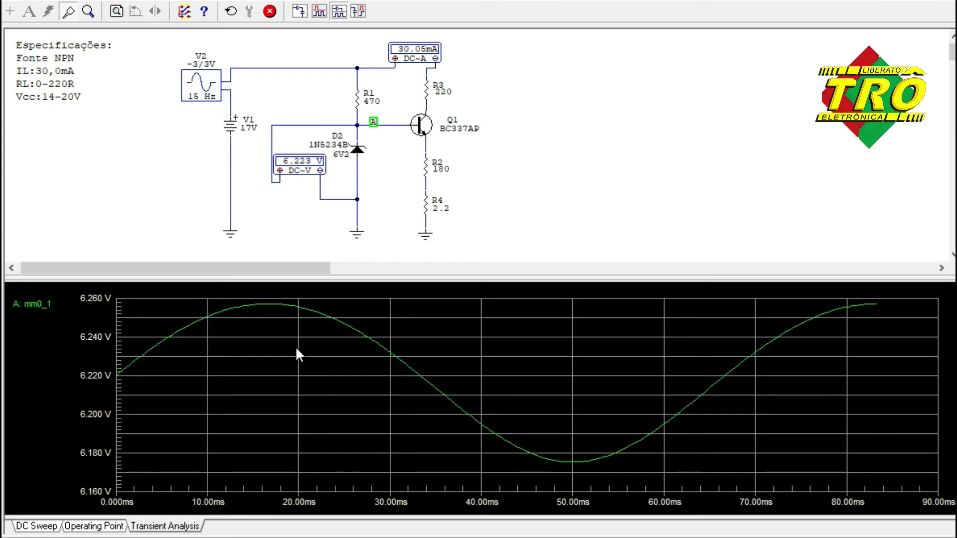
left_click(269, 13)
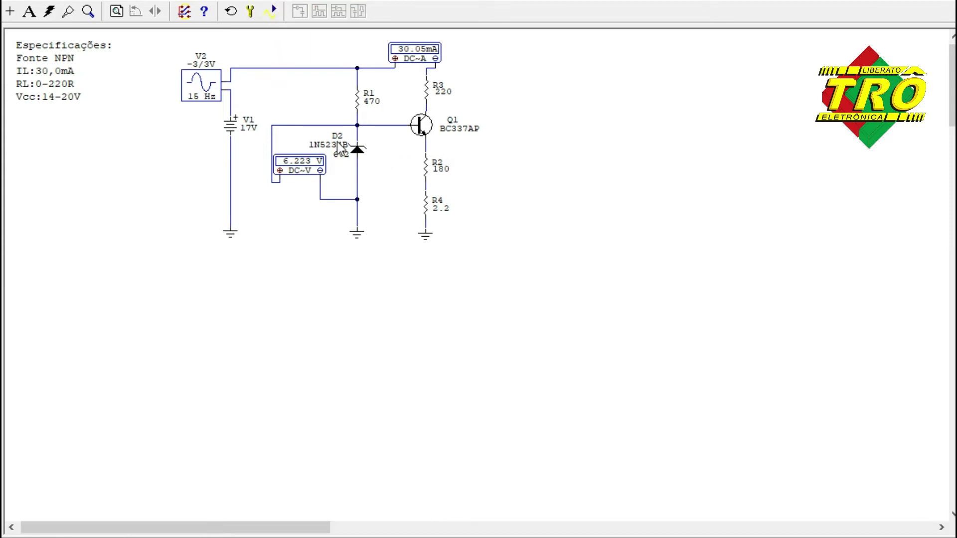
- Change the model of Zener diode D2 to the 6.2 V 1 W 1N4735A and simulate the circuit again
double_click(356, 148)
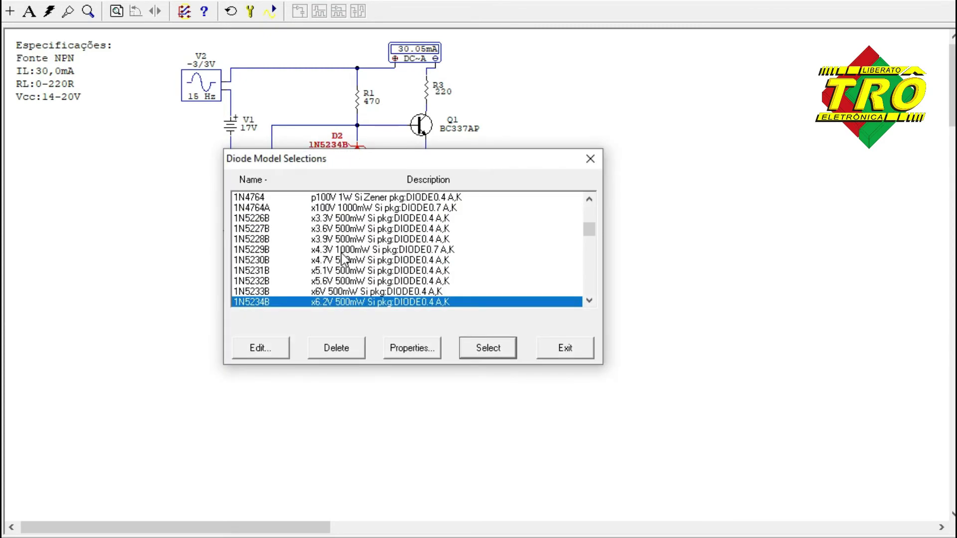
scroll(342, 258, "up", 7)
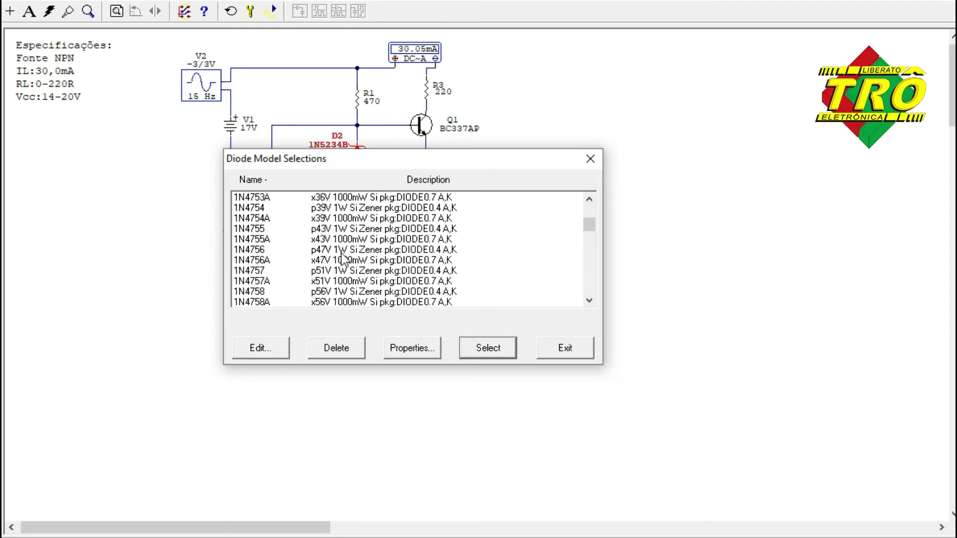
scroll(344, 225, "up", 13)
left_click(352, 218)
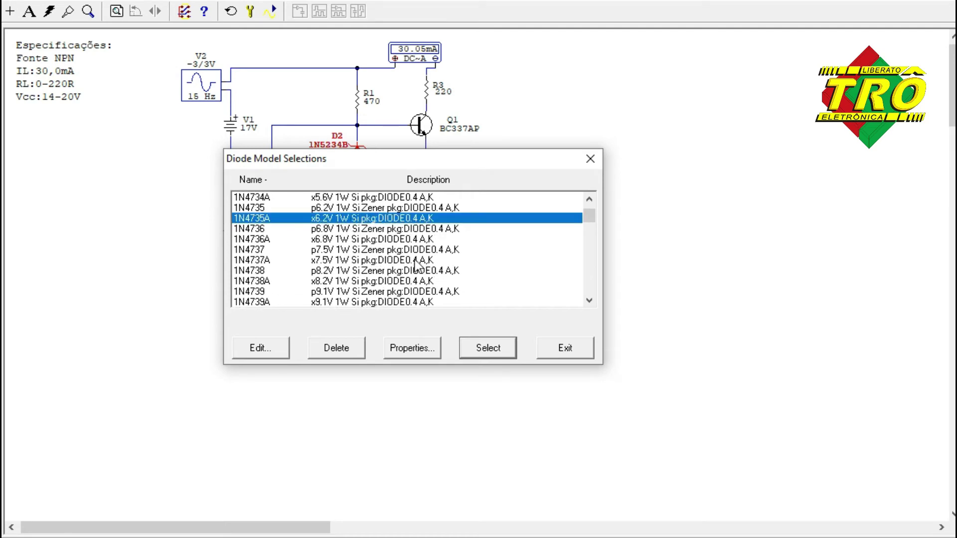
left_click(496, 349)
left_click(555, 348)
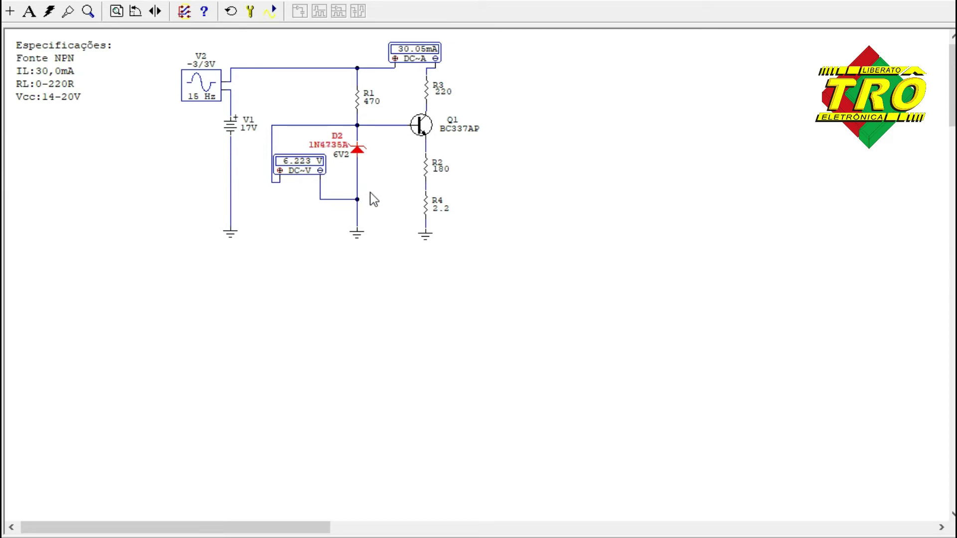
left_click(272, 13)
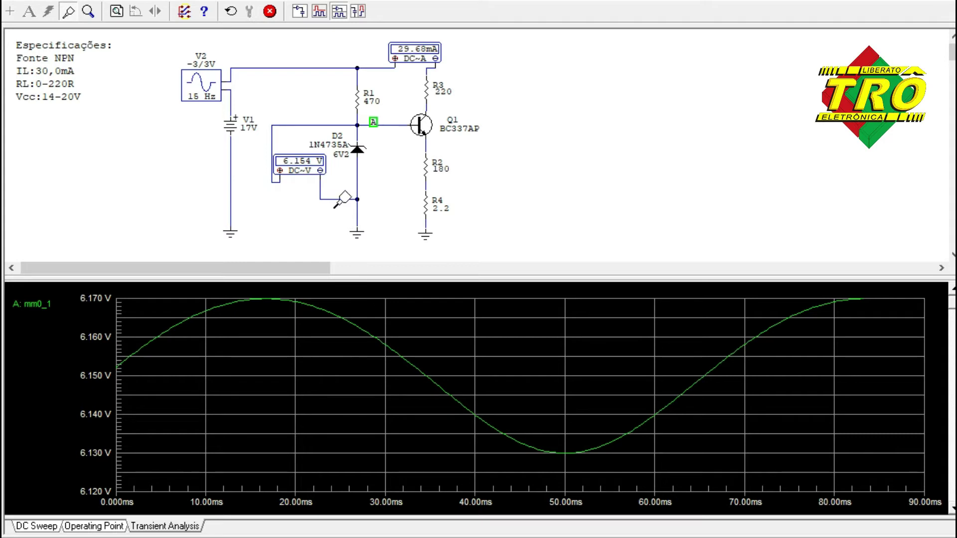
left_click(270, 11)
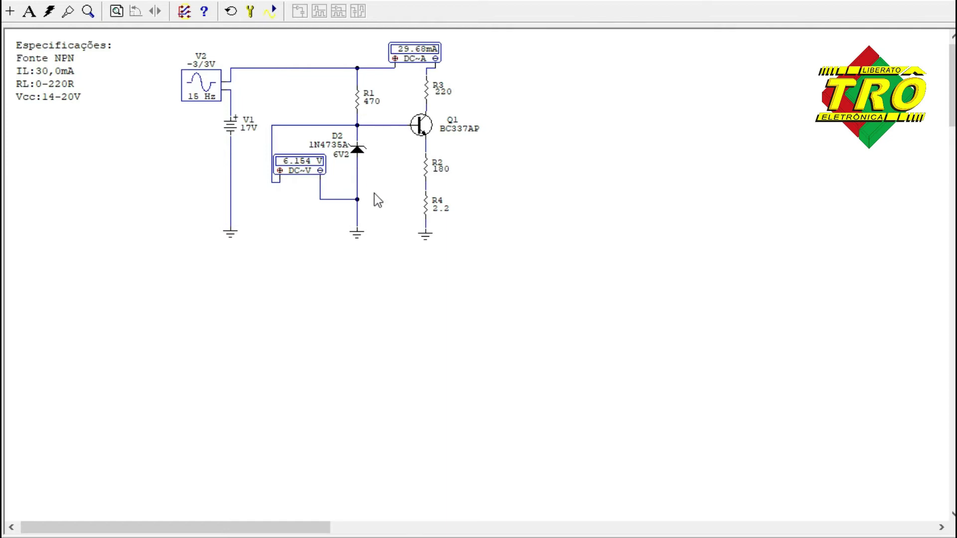
- Set the value of resistor R1 to 1k
double_click(372, 99)
type("1k")
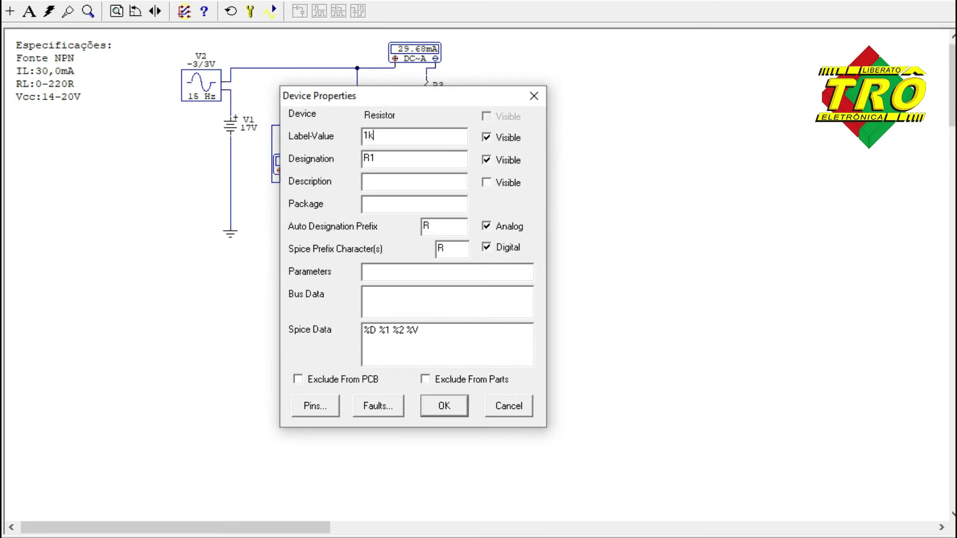
key("Return")
- Rerun the simulation and plot the current through the ammeter, fitting the waveform to the graph
left_click(272, 12)
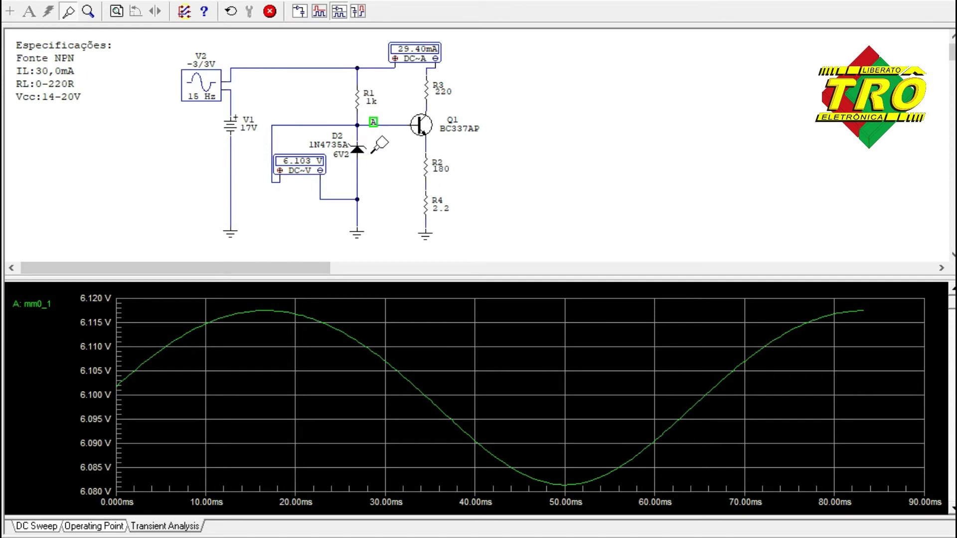
left_click(396, 67)
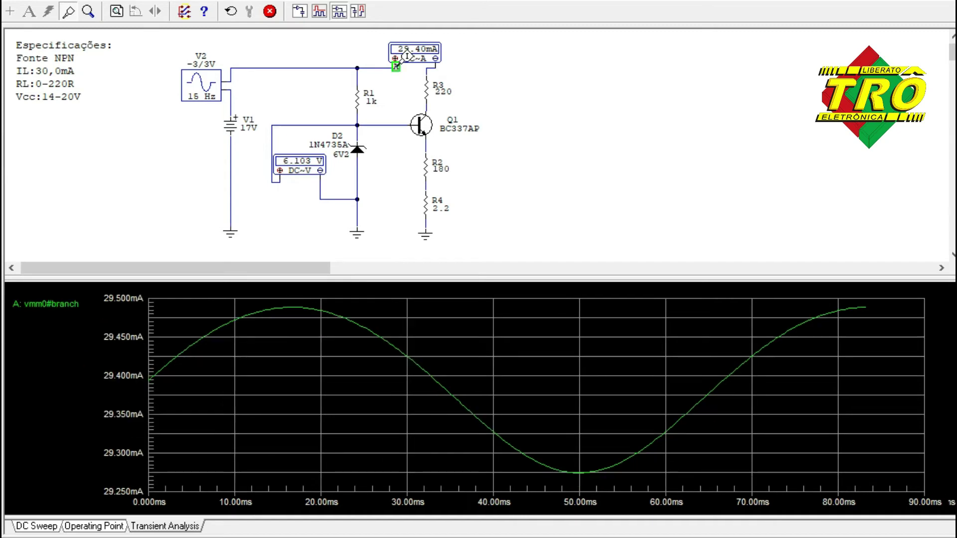
right_click(392, 340)
left_click(417, 344)
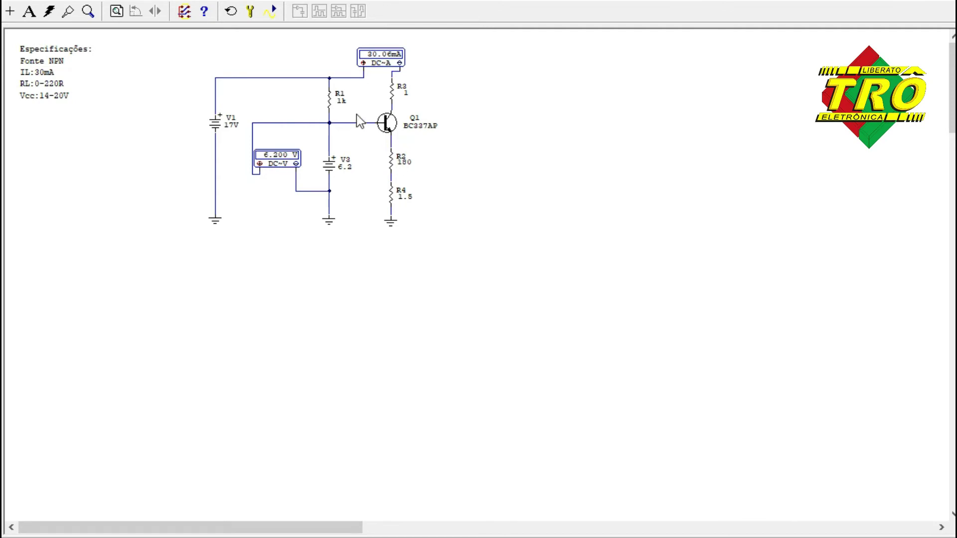
- Review the start, stop and step values of the enabled temperature sweep in the analyses setup and accept them
left_click(249, 12)
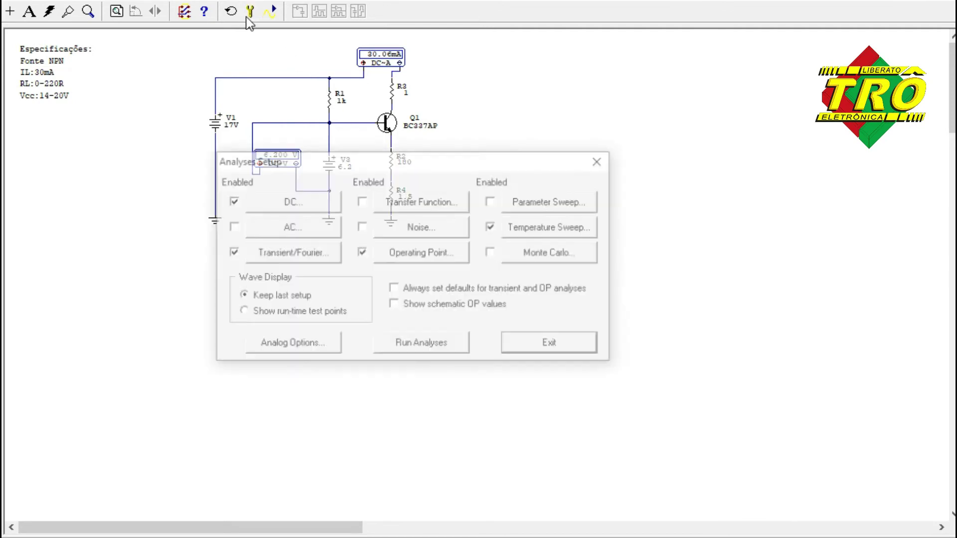
left_click(548, 227)
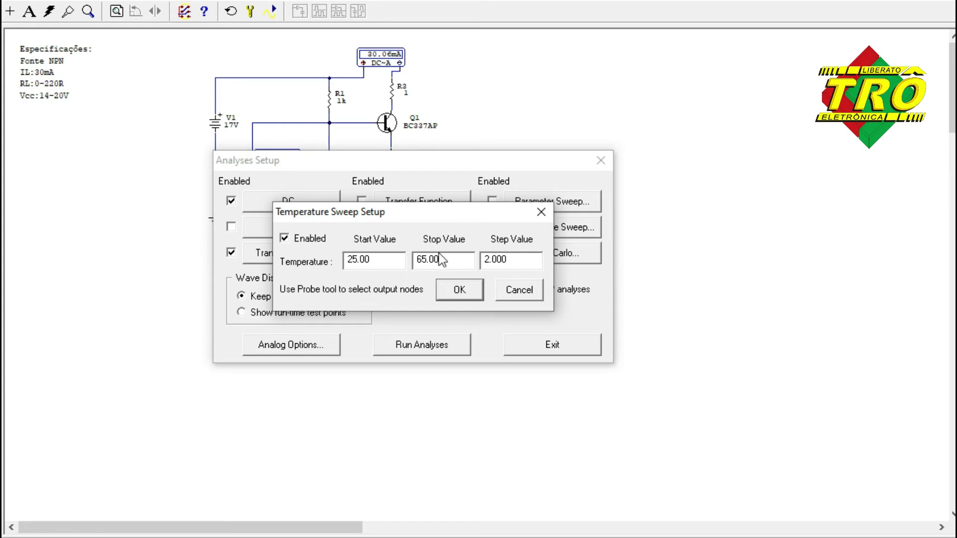
left_click(458, 290)
left_click(551, 345)
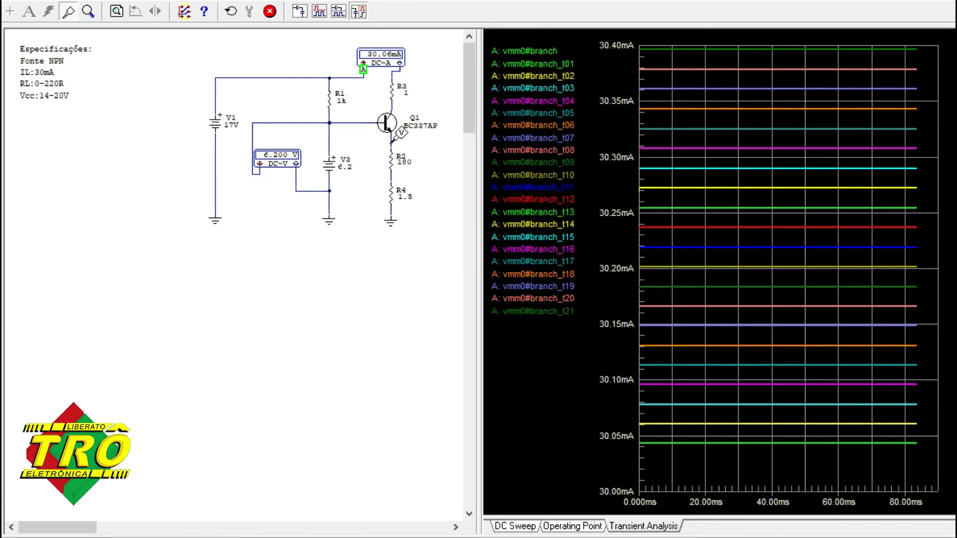
- Plot the temperature sweep of the voltage at Q1's emitter and fit the traces to the graph
left_click(392, 140)
right_click(641, 168)
left_click(649, 172)
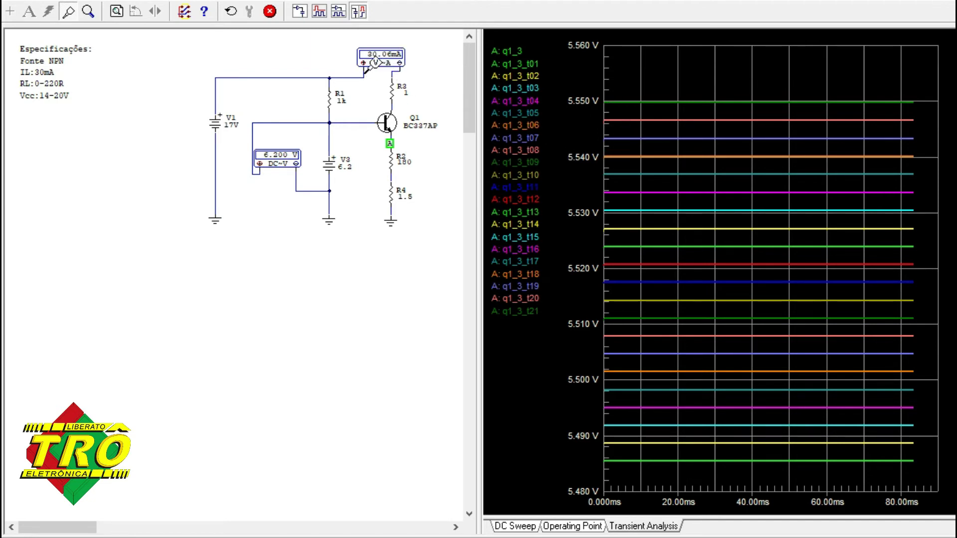
- Plot the temperature sweep of the ammeter current and fit the traces to the graph
left_click(363, 71)
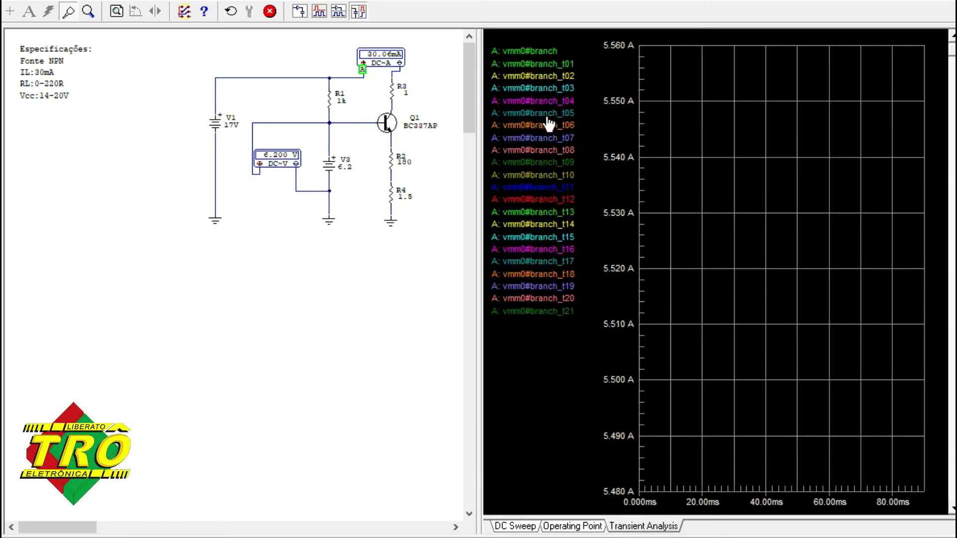
right_click(584, 123)
left_click(601, 130)
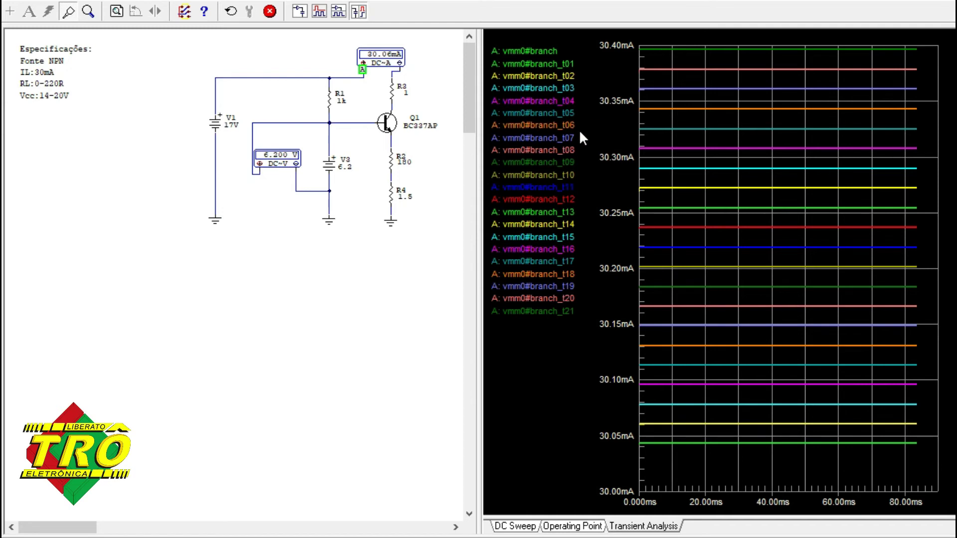
- Return the probe to Q1's emitter, fit the voltage sweep traces to the graph, and stop the simulation
left_click(390, 142)
right_click(731, 178)
left_click(737, 182)
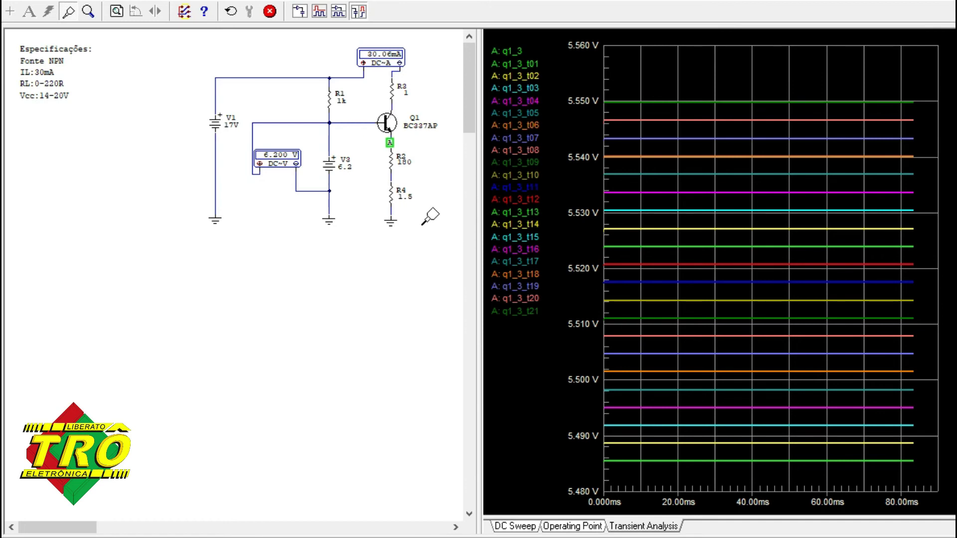
left_click(269, 11)
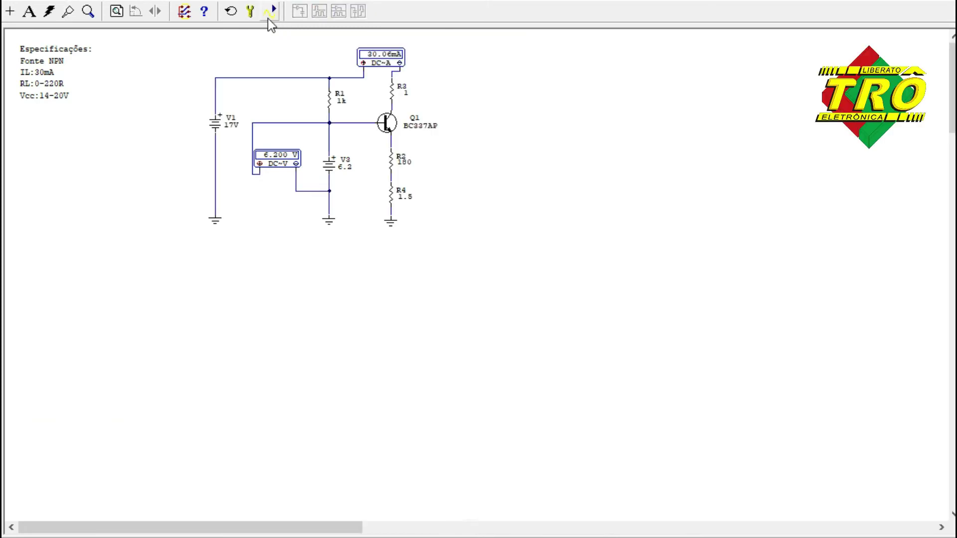
- Open the circuit file "fonte de corrente - zener III.CKT" and run its simulation
key("ctrl+o")
left_click(381, 203)
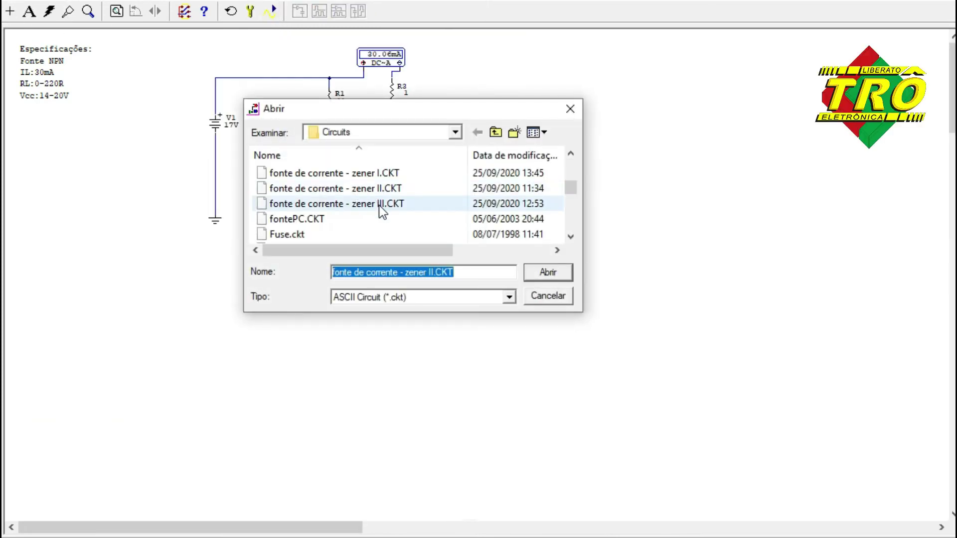
left_click(559, 273)
left_click(474, 329)
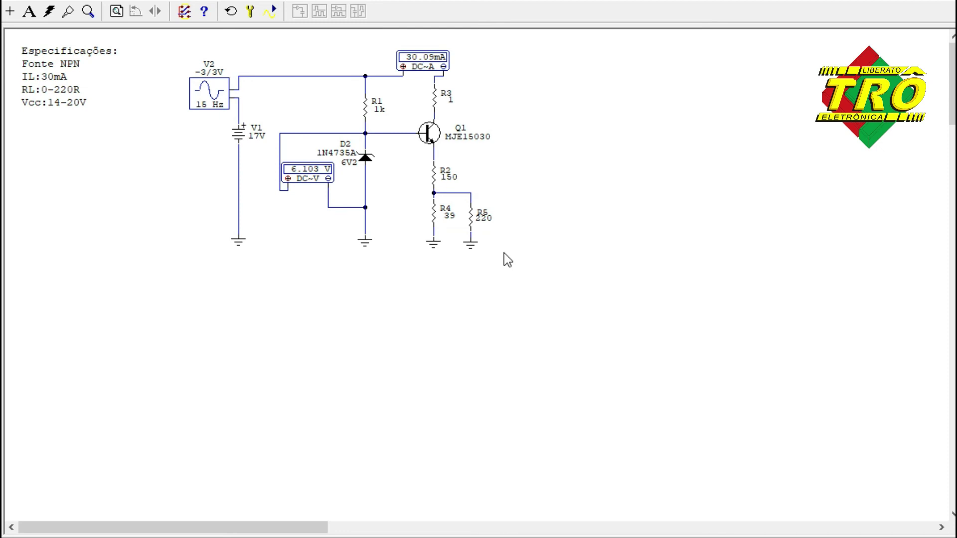
left_click(270, 12)
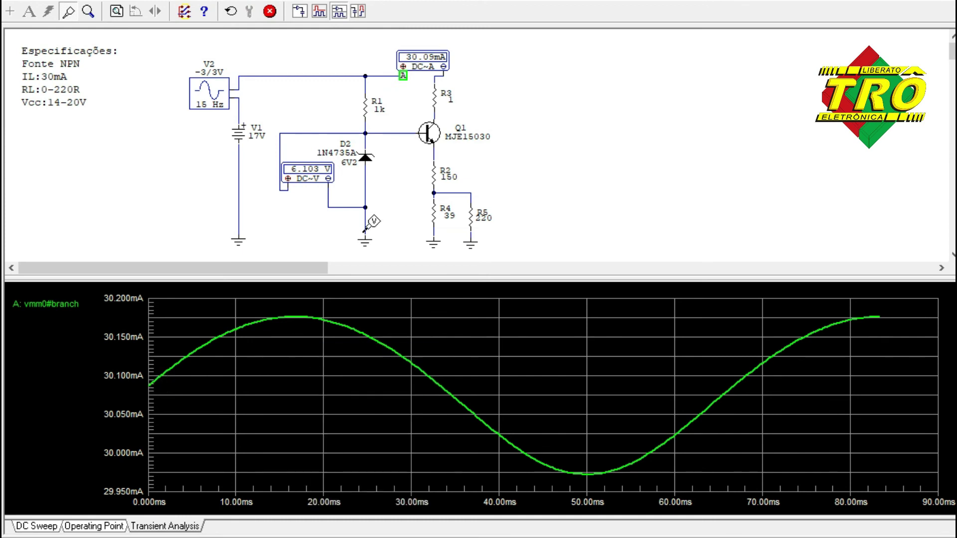
- Add the ground node below Zener D2 to the transient graph alongside the ammeter current and fit the traces
left_click(366, 227)
right_click(380, 341)
left_click(393, 351)
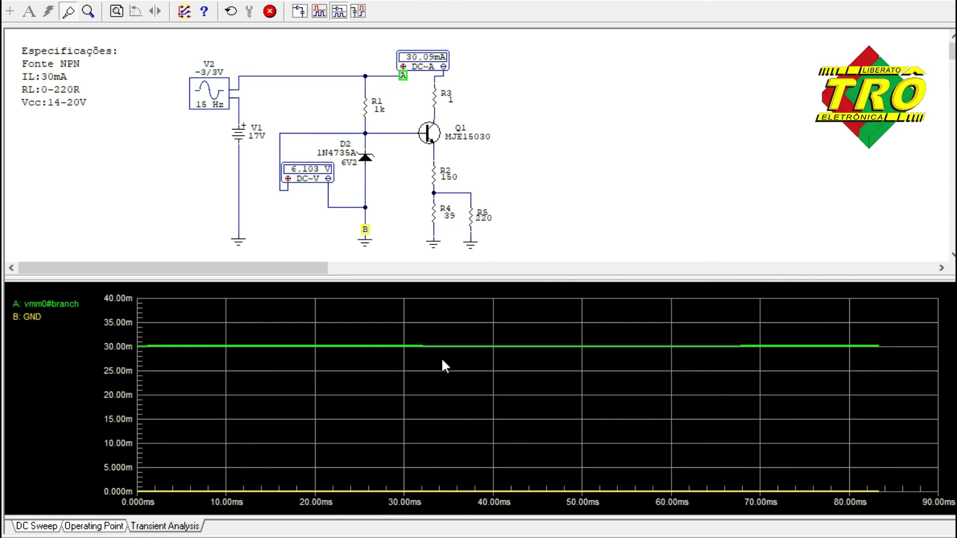
- Remove the GND trace from the transient graph and fit the remaining ammeter current waveform
right_click(35, 316)
left_click(83, 365)
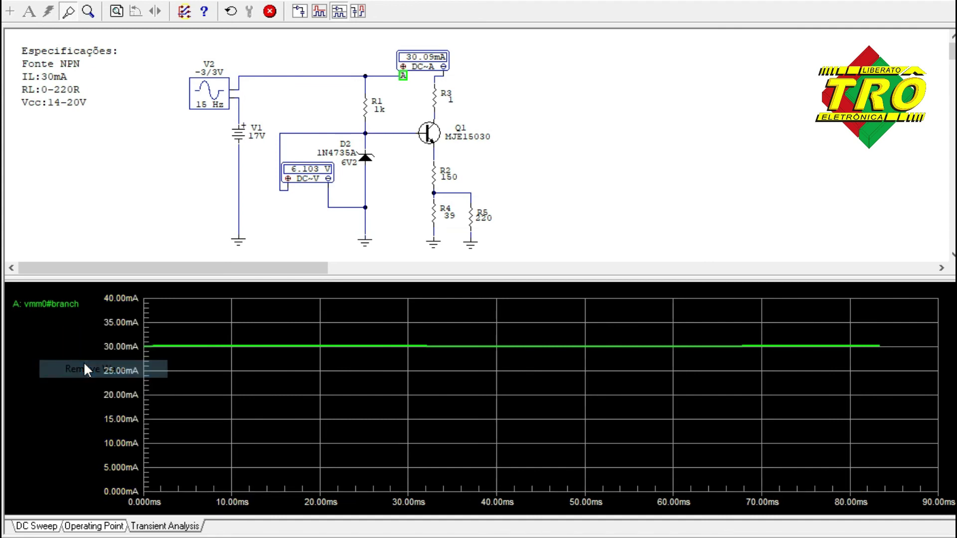
right_click(319, 364)
left_click(342, 376)
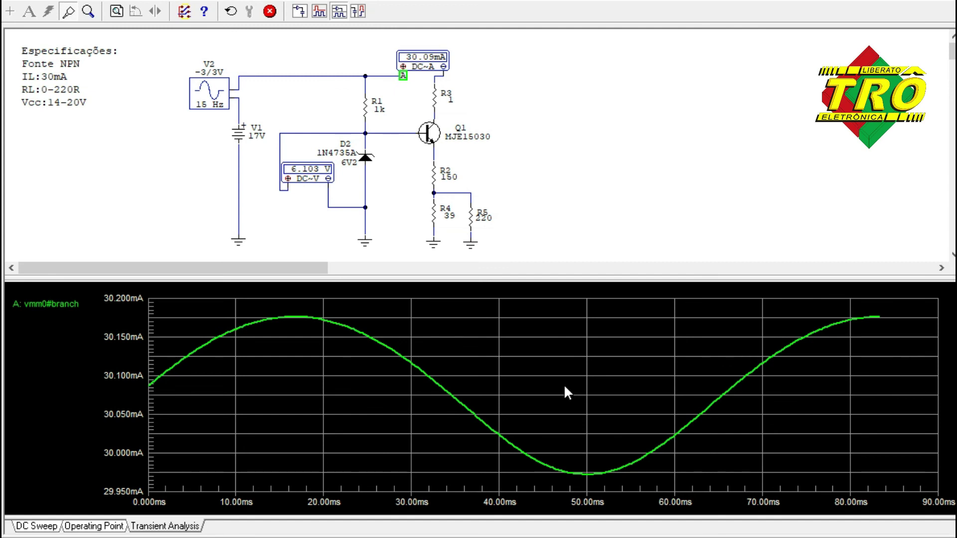
- Set load resistor R3 to 220 and rerun the simulation to plot the ammeter current
left_click(269, 11)
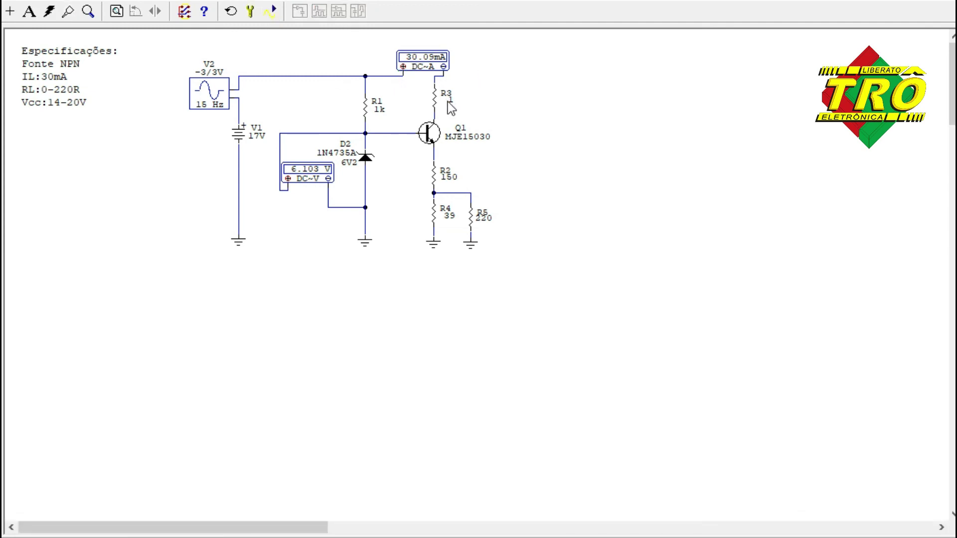
double_click(449, 103)
type("220")
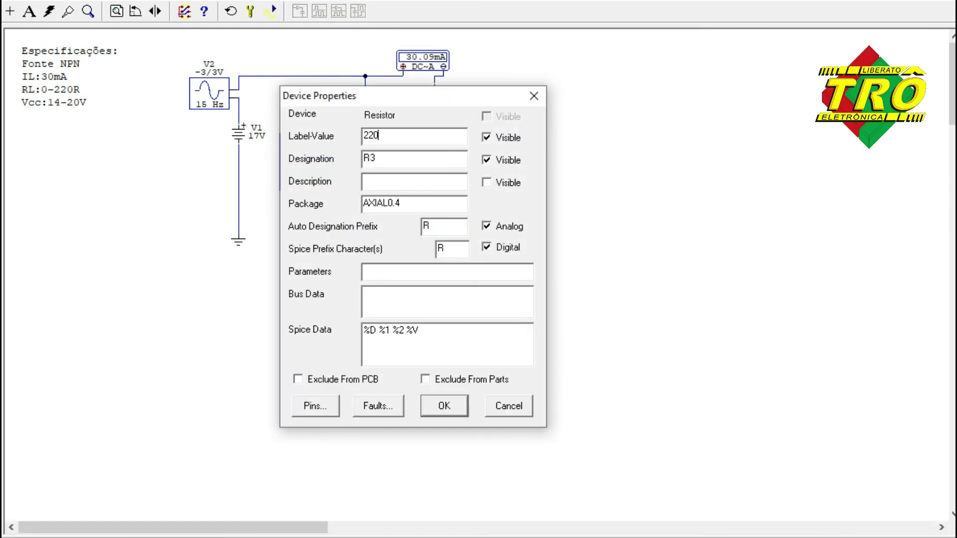
key("Return")
left_click(269, 11)
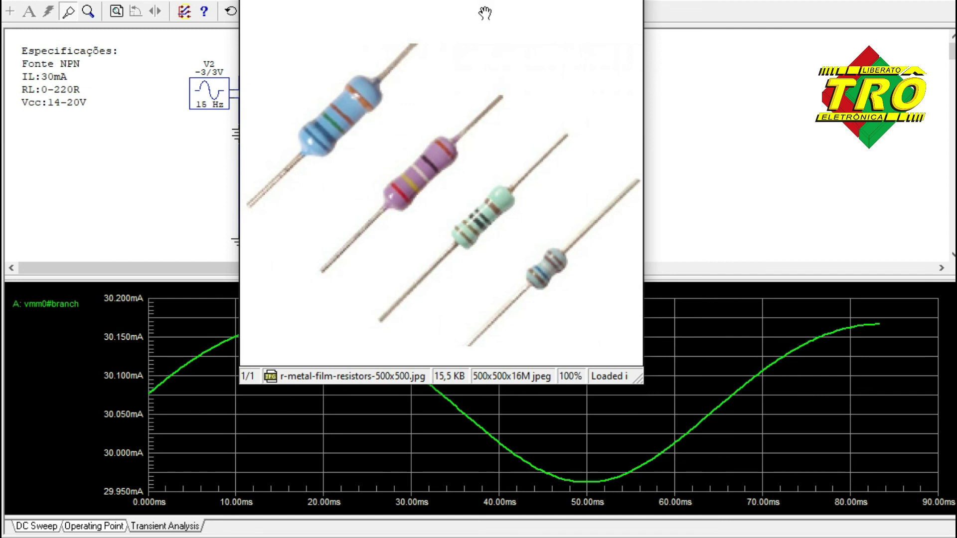
scroll(487, 13, "down", 1)
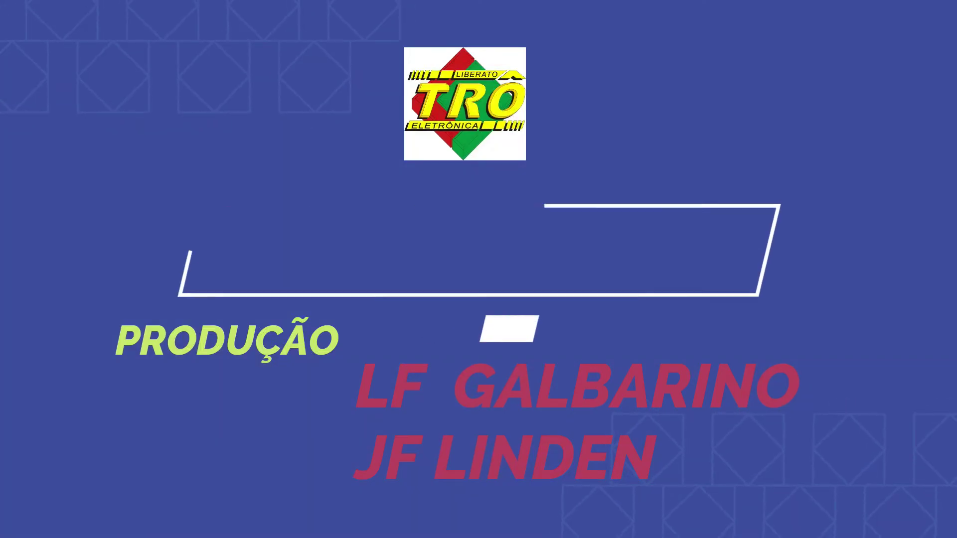